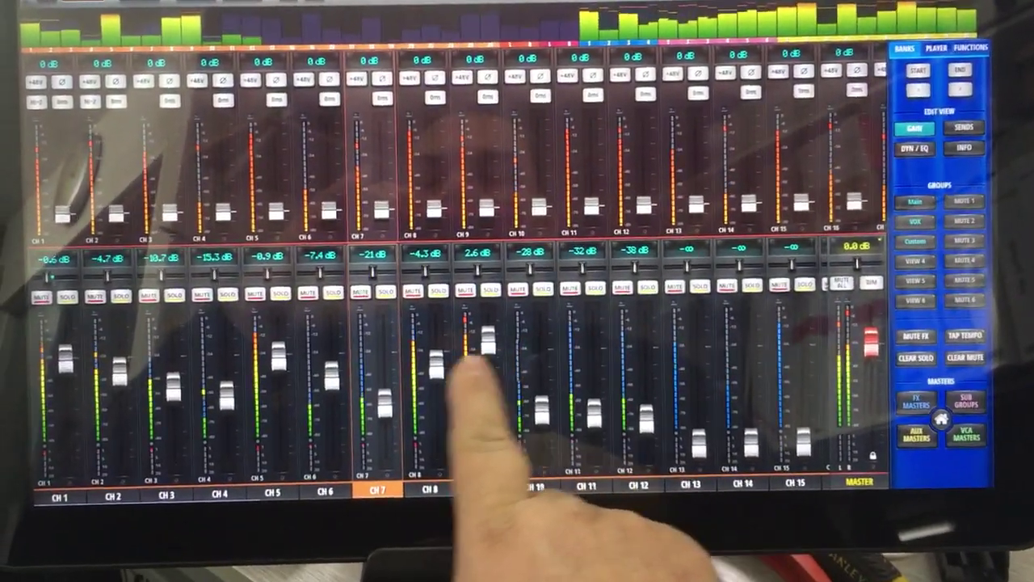
Step: Scroll the channel fader bank left to show channels 4 through 18 beside the master
left_click_drag(485, 347, 295, 368)
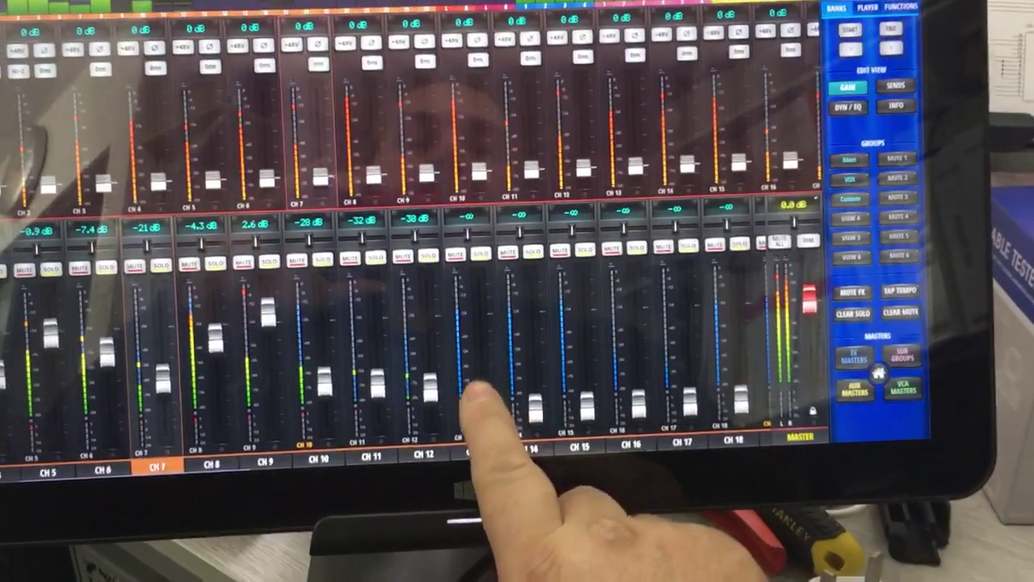
Step: Reshape the FX 4 ROOM EQ: boost the lows, cut the mids, and lower the upper-mid and high bands
left_click(475, 349)
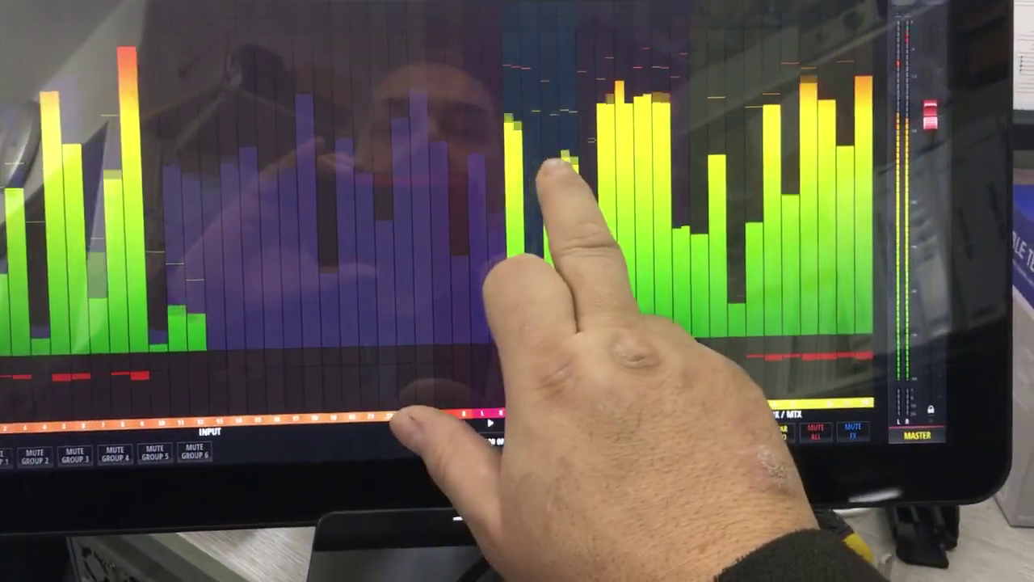
left_click(549, 173)
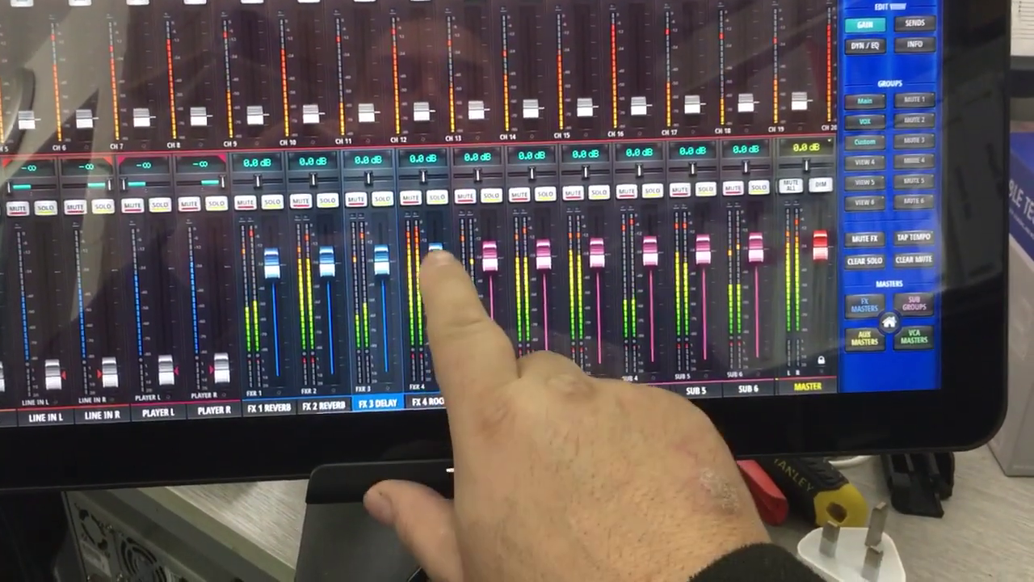
left_click(436, 257)
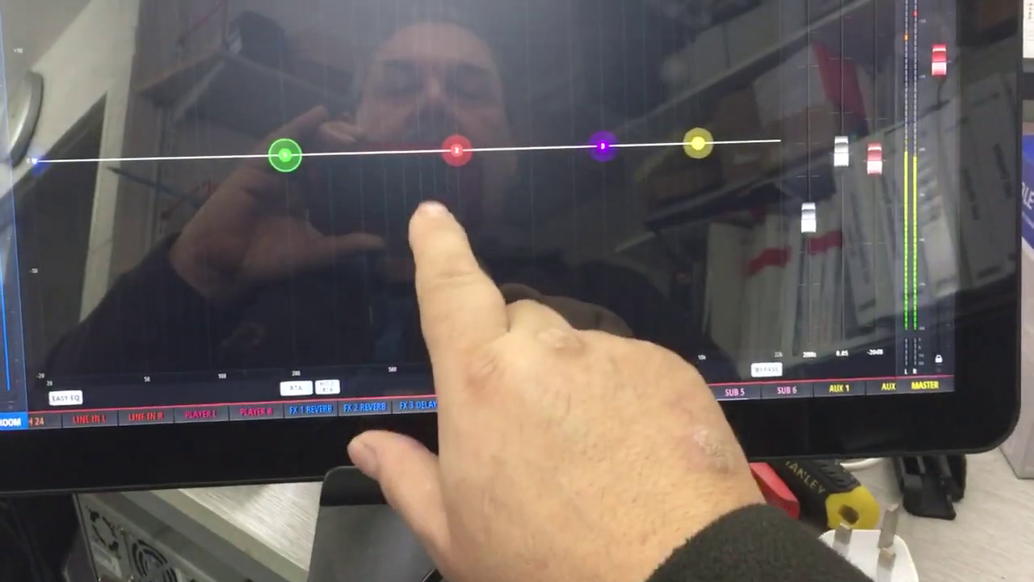
left_click_drag(451, 151, 432, 202)
left_click_drag(271, 149, 291, 48)
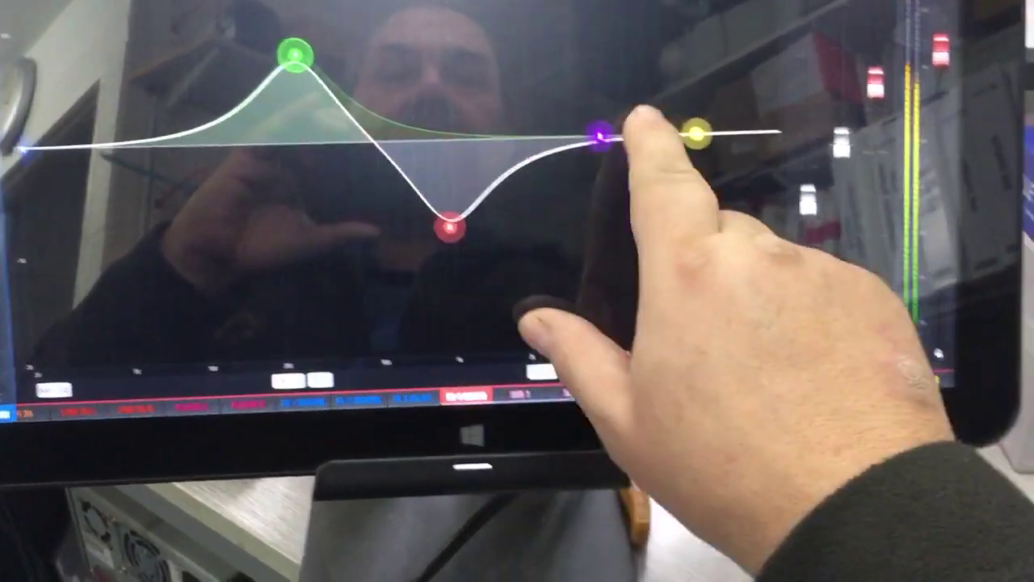
left_click_drag(665, 128, 653, 157)
left_click_drag(575, 123, 585, 154)
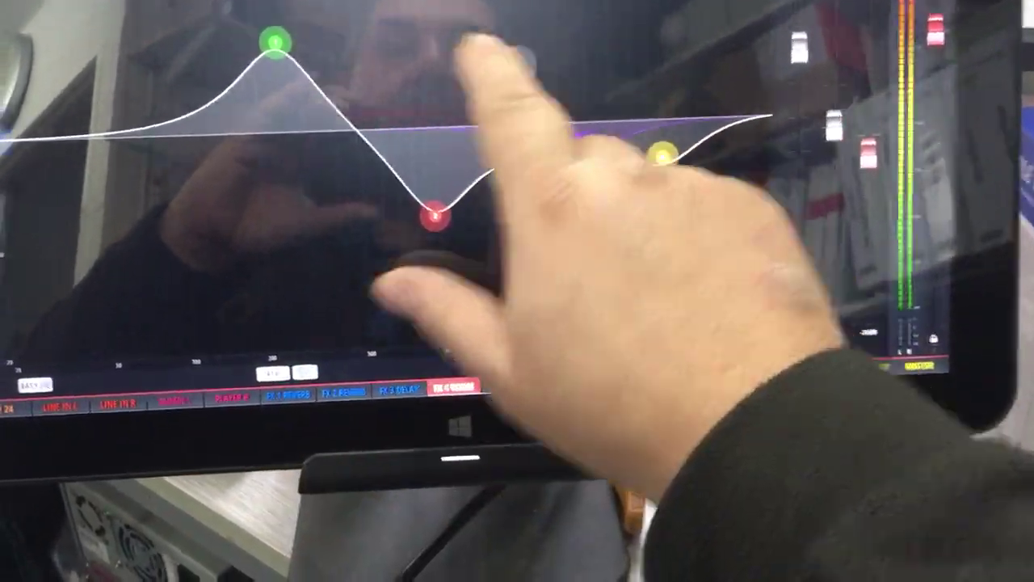
left_click(452, 386)
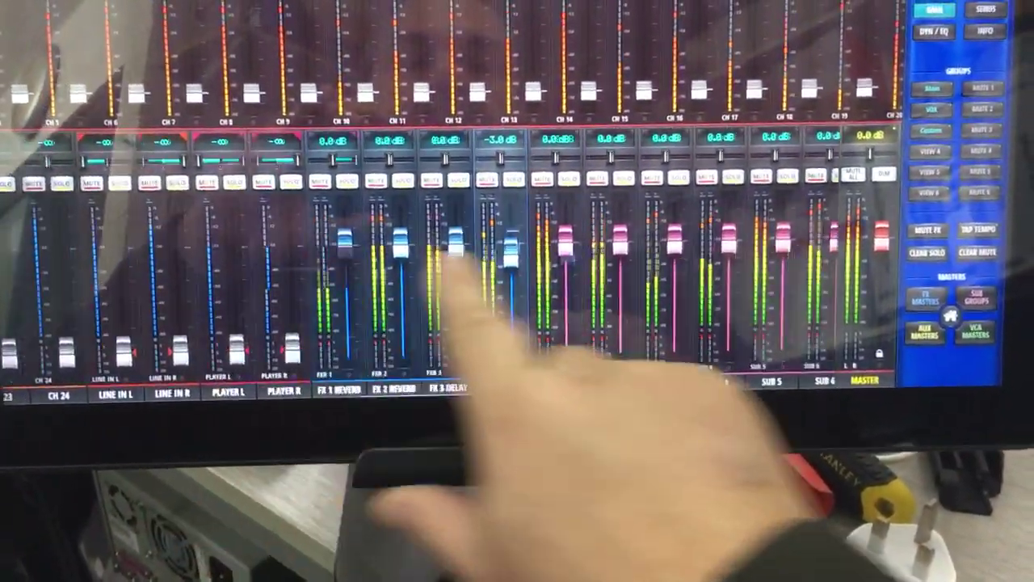
Step: Back on the input channels, set CH 9 to -11.5 dB and show CH 10's dynamics and EQ
left_click_drag(456, 270, 760, 299)
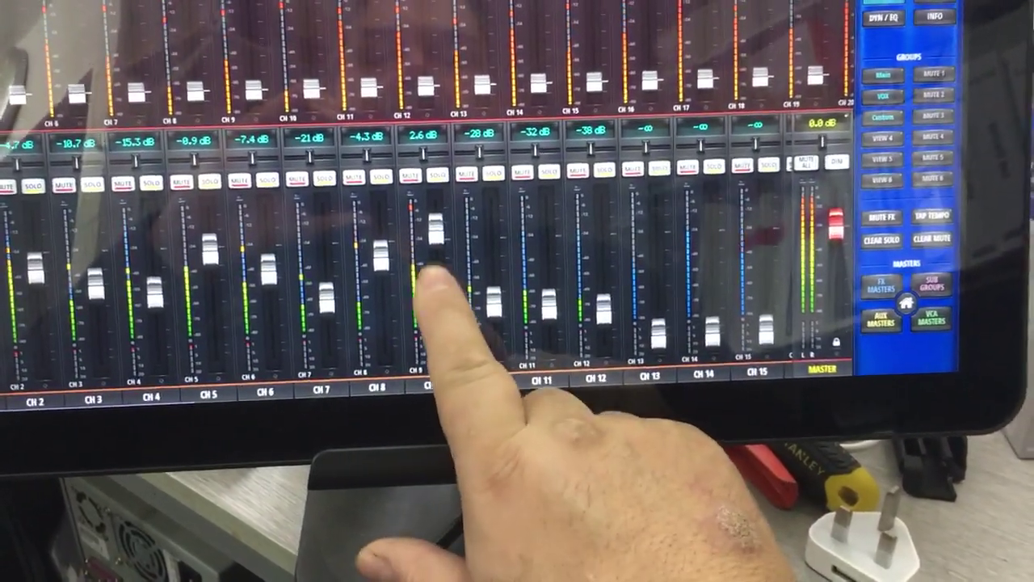
mouse_move(426, 216)
left_mouse_down()
mouse_move(431, 275)
mouse_move(434, 267)
mouse_move(165, 169)
left_mouse_up()
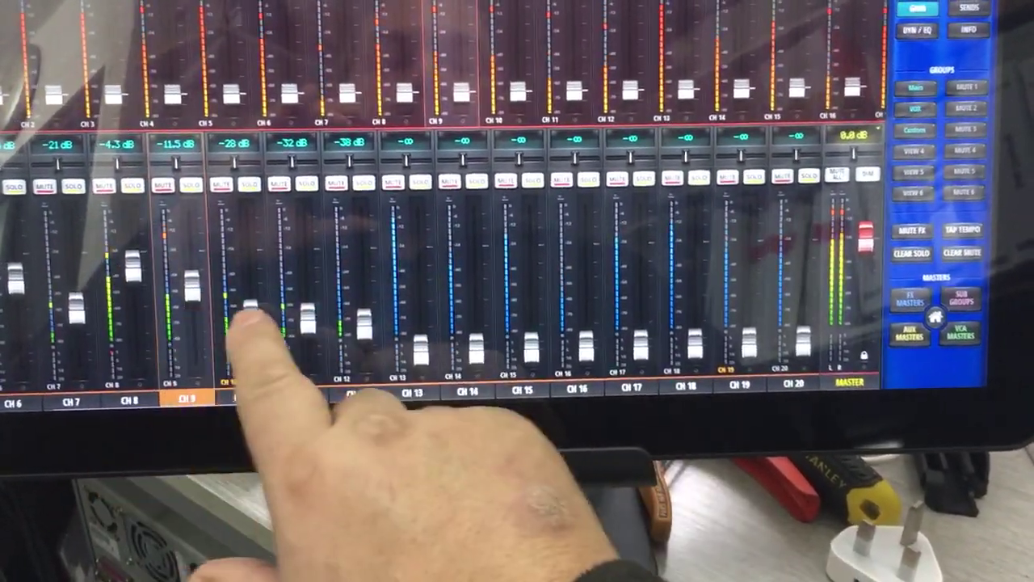
left_click(232, 311)
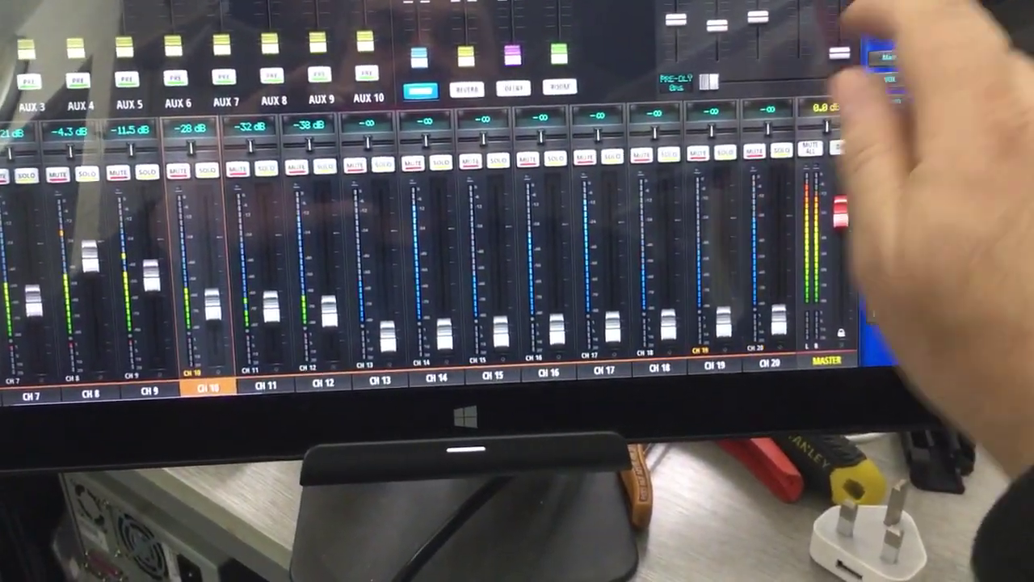
left_click(885, 79)
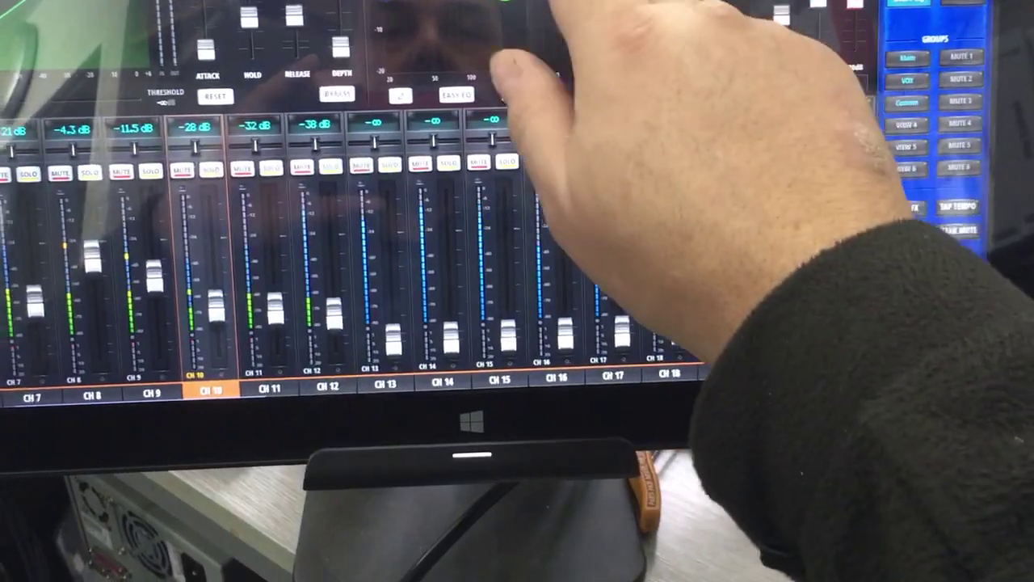
Step: Boost CH 10's low frequencies and add a mid cut and a second upper dip
left_click(534, 57)
left_click_drag(448, 108, 462, 202)
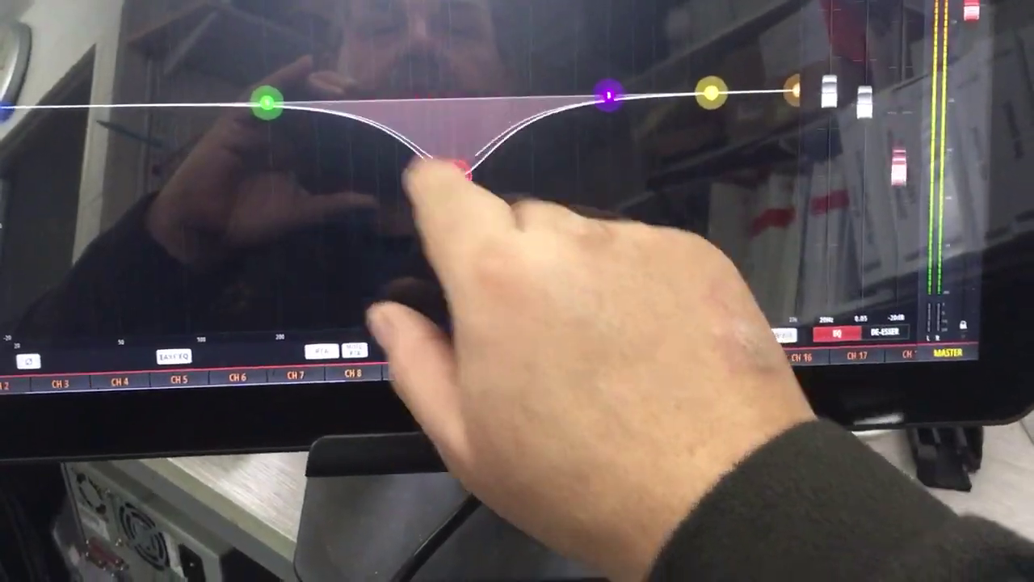
left_click_drag(263, 113, 320, 28)
left_click_drag(606, 77, 636, 173)
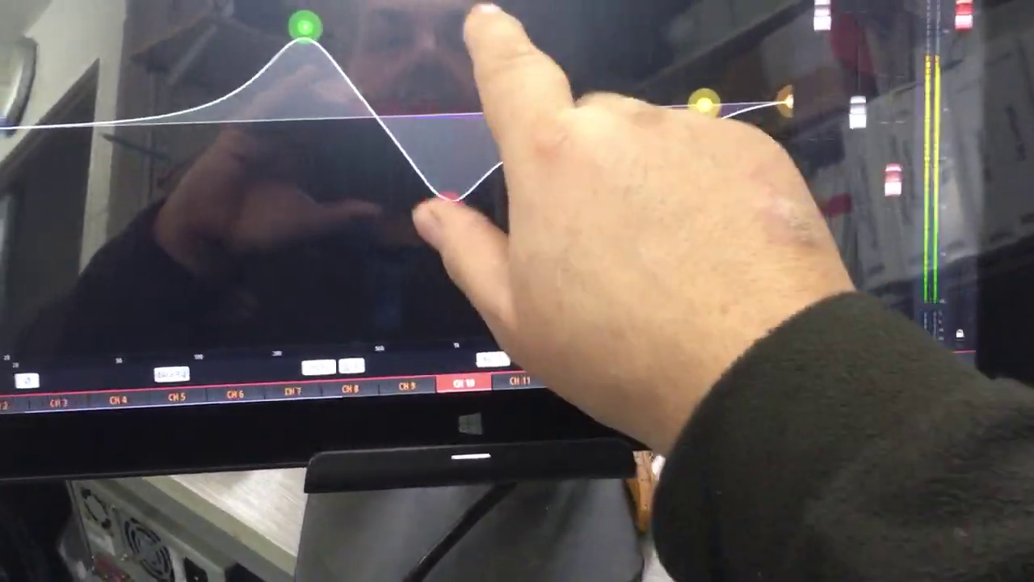
left_click(474, 24)
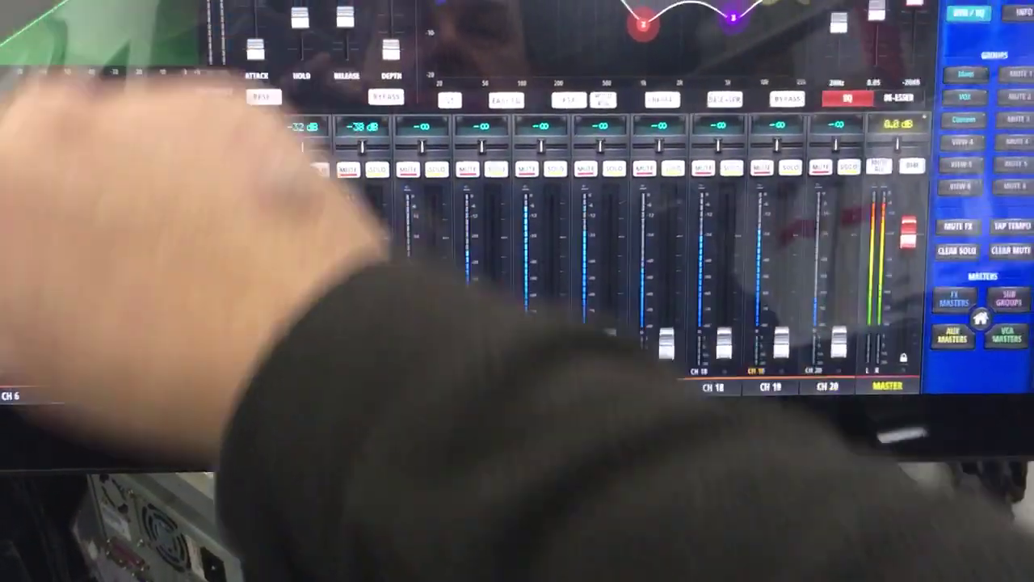
Step: Raise the CH 10 noise gate threshold
left_click(64, 41)
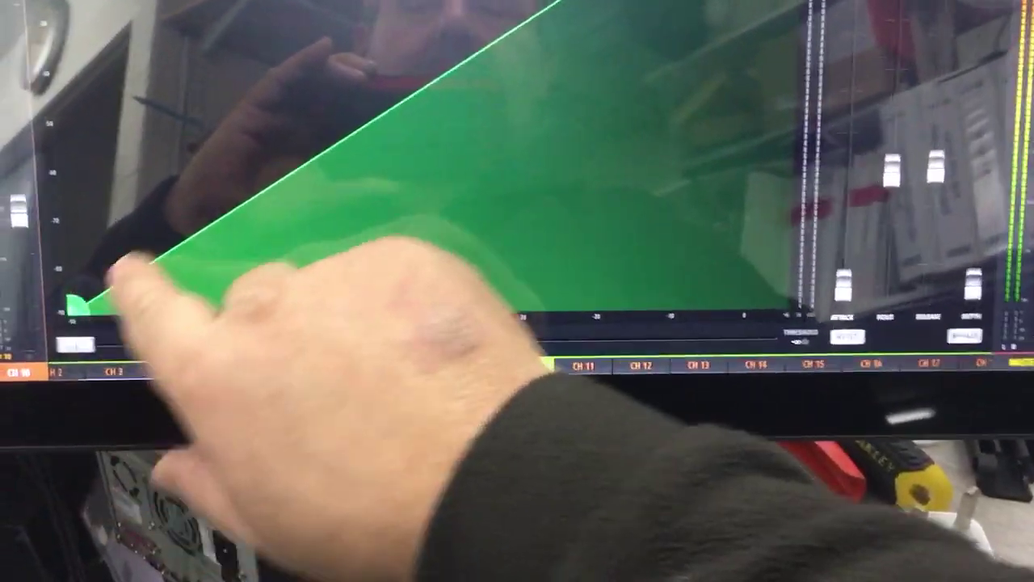
left_click_drag(121, 271, 324, 146)
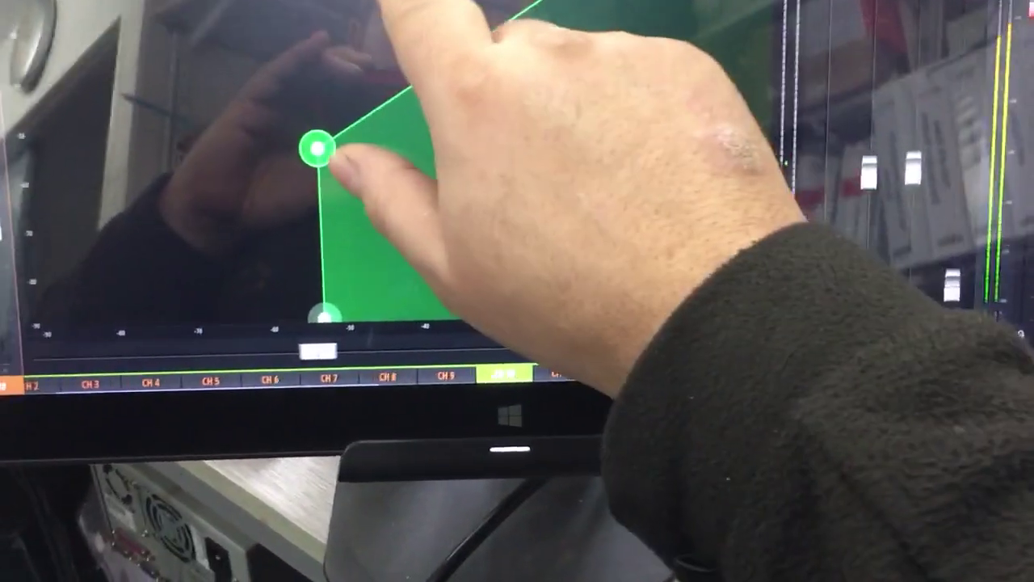
left_click(396, 16)
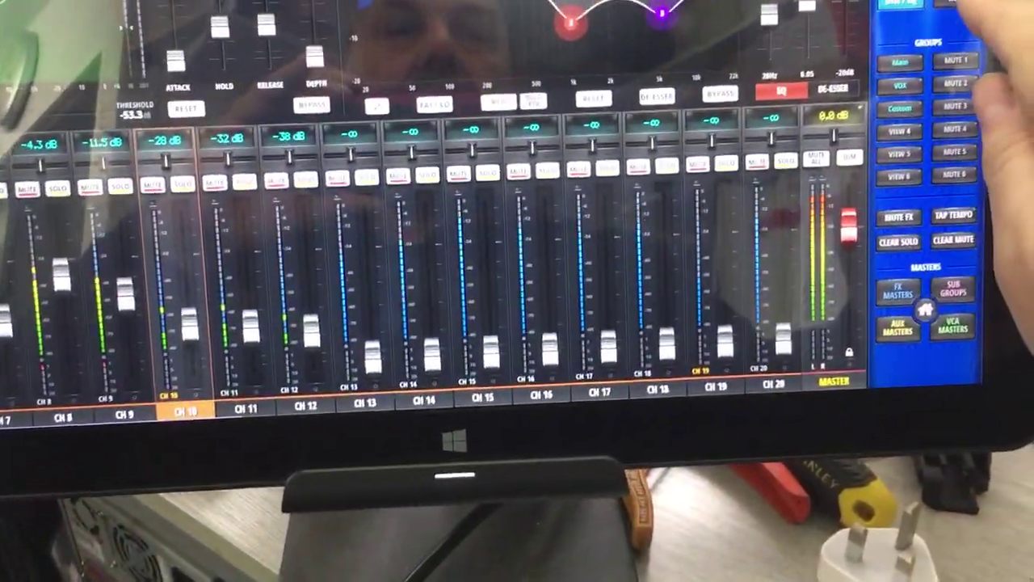
left_click(977, 24)
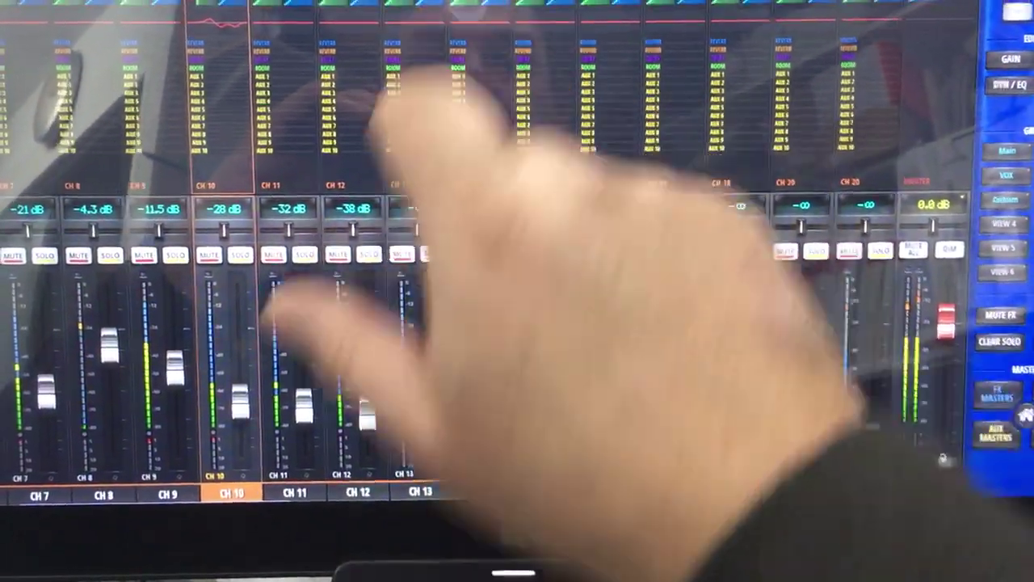
Step: Raise the CH 14 noise gate threshold
left_click(482, 488)
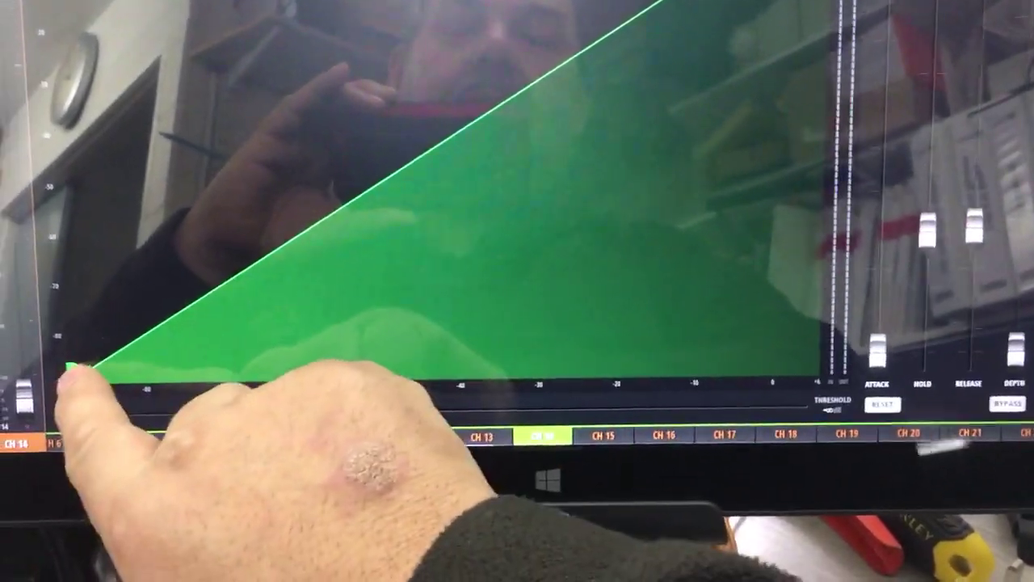
left_click_drag(155, 323, 365, 184)
left_click(412, 17)
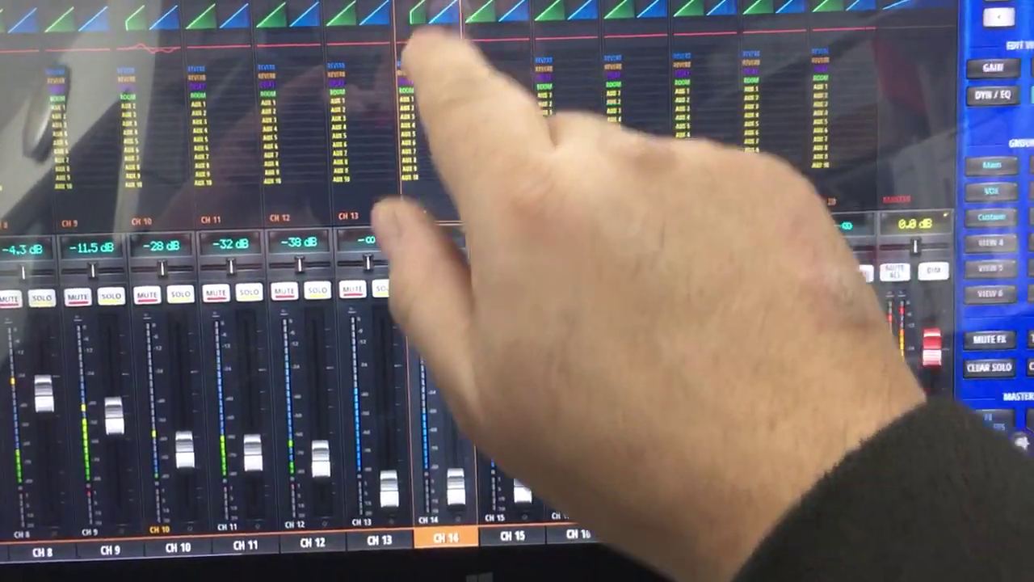
Step: Lower CH 14's compressor threshold to -29.7 dB and flatten its ratio for heavier compression
left_click(420, 20)
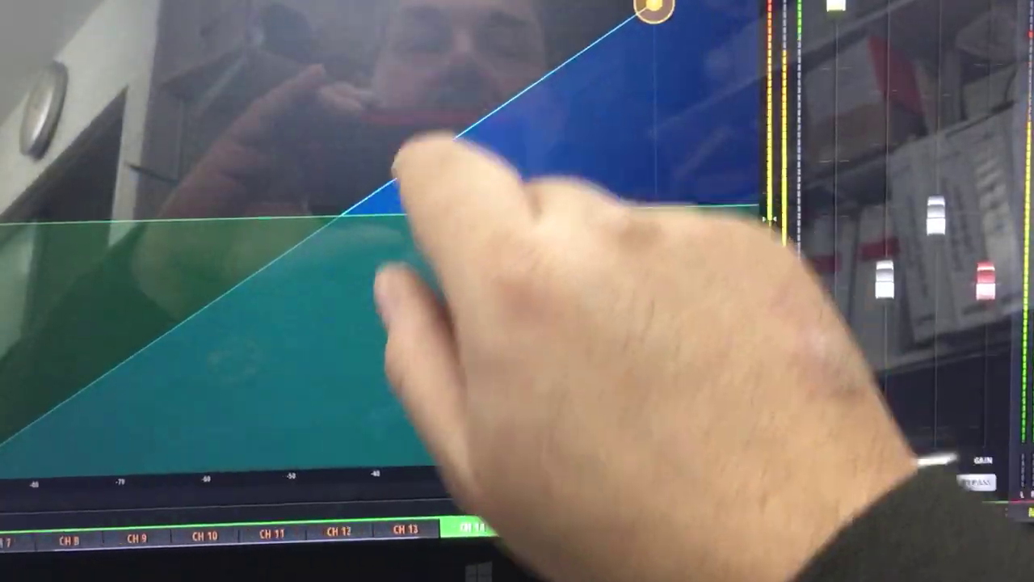
left_click_drag(647, 12, 533, 81)
left_click_drag(711, 12, 693, 64)
left_click_drag(523, 79, 441, 122)
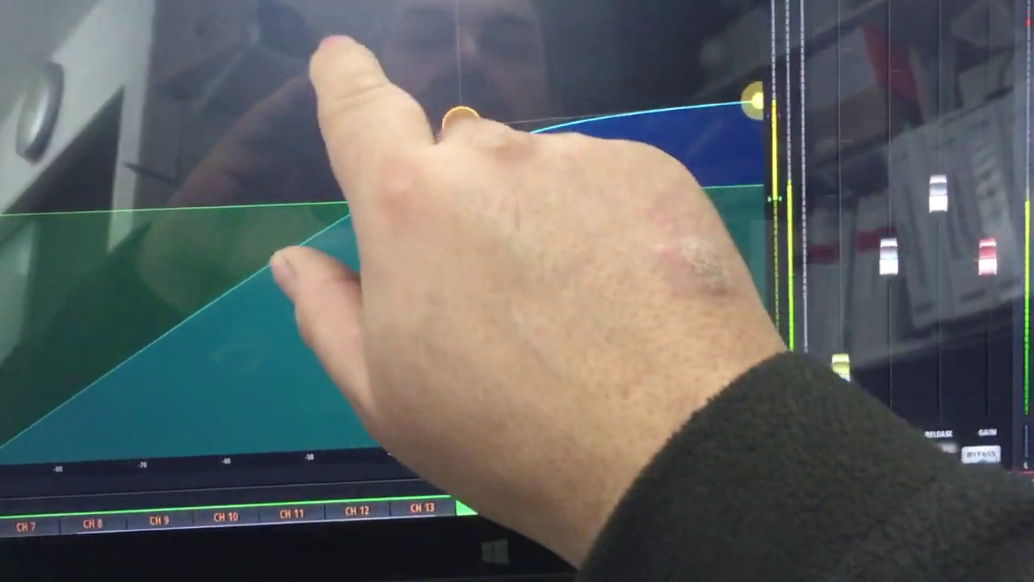
Step: Raise CH 14's send levels to AUX 1, AUX 2, AUX 3 and AUX 4
left_click(323, 44)
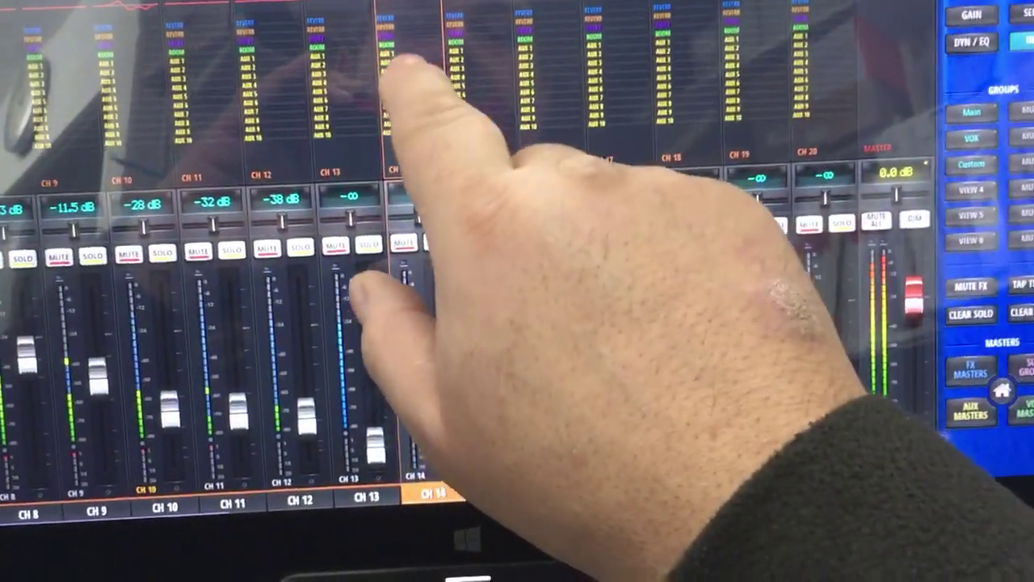
left_click(429, 89)
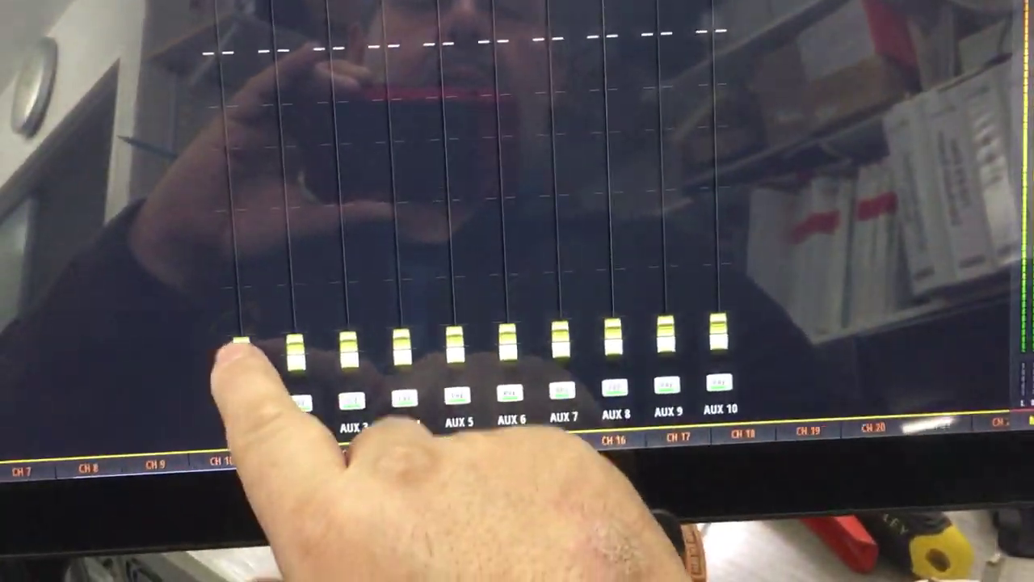
left_click_drag(223, 386, 186, 113)
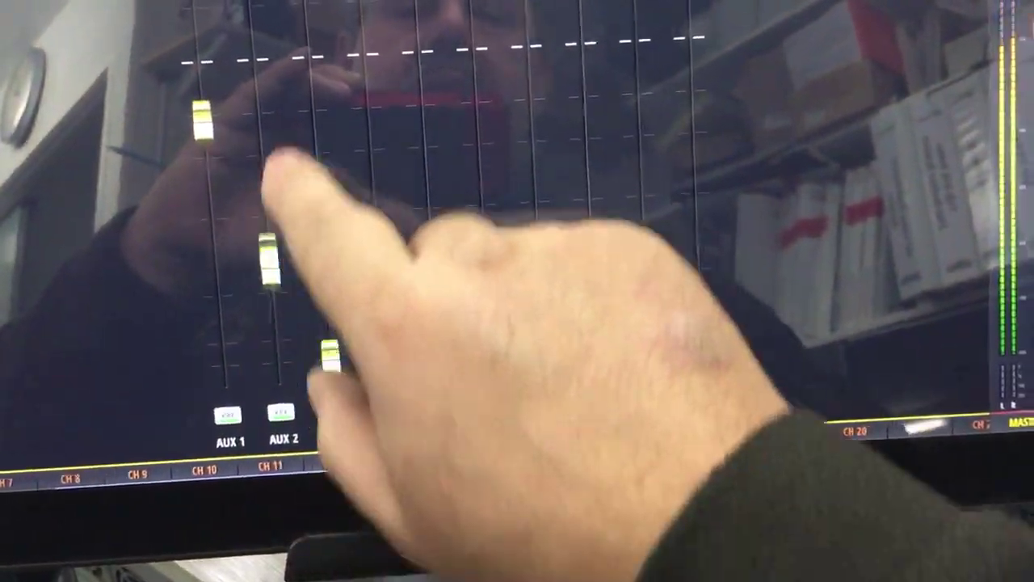
left_click_drag(276, 384, 245, 153)
left_click_drag(315, 339, 296, 177)
left_click_drag(363, 342, 348, 166)
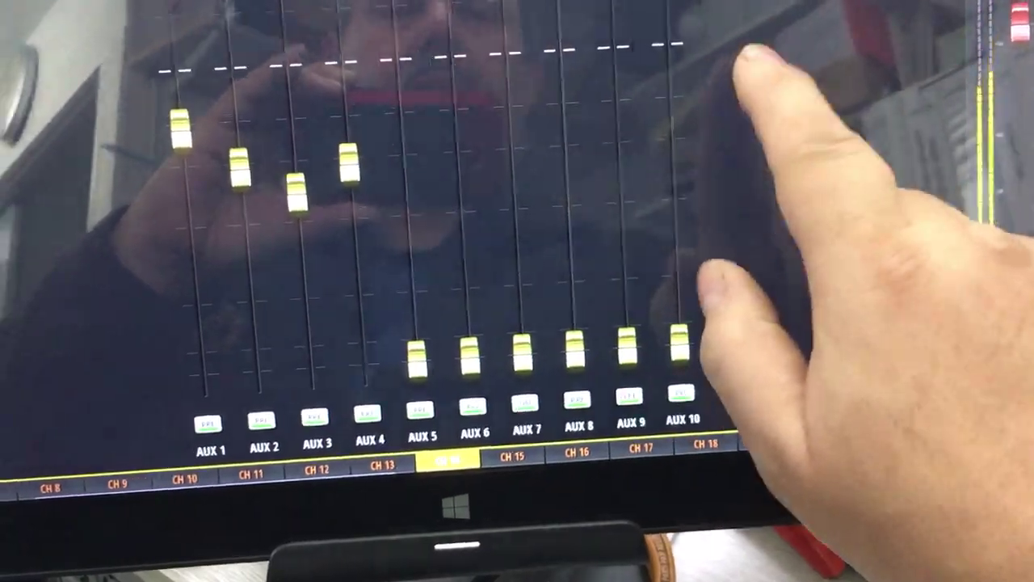
Step: Back on the faders, switch CH 14's panel from dynamics/EQ to its aux and reverb send settings
left_click(751, 69)
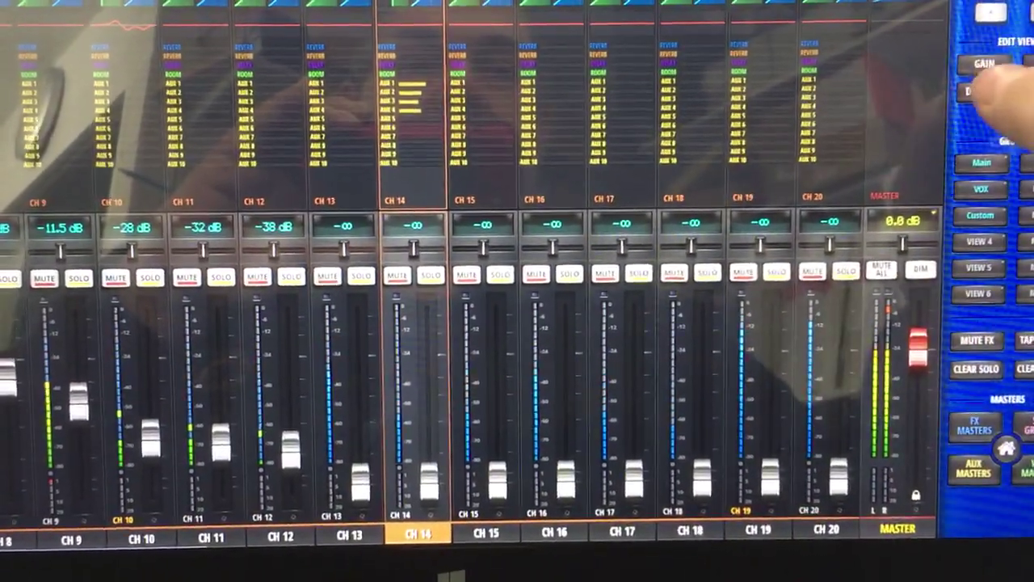
left_click(982, 90)
left_click(979, 81)
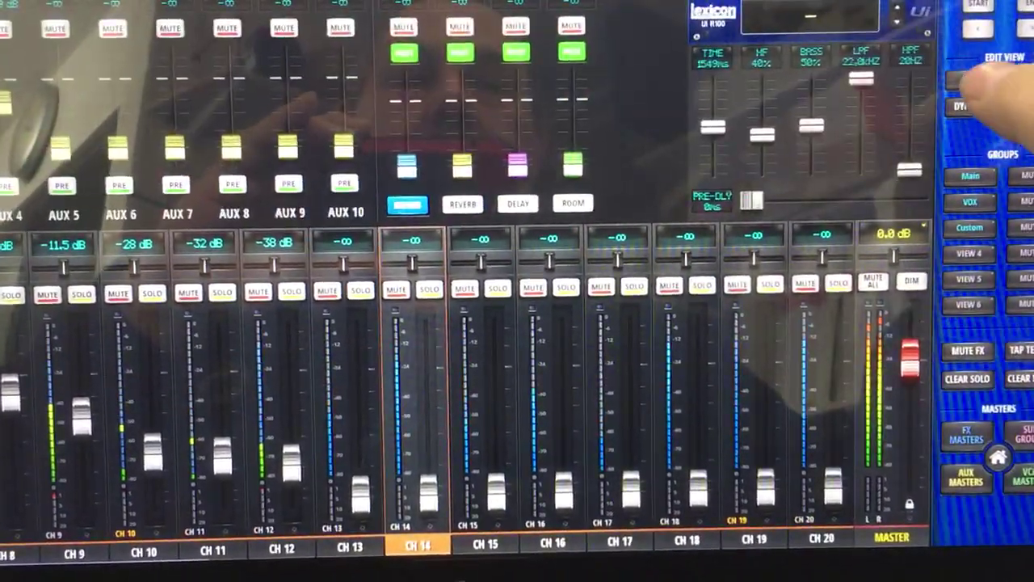